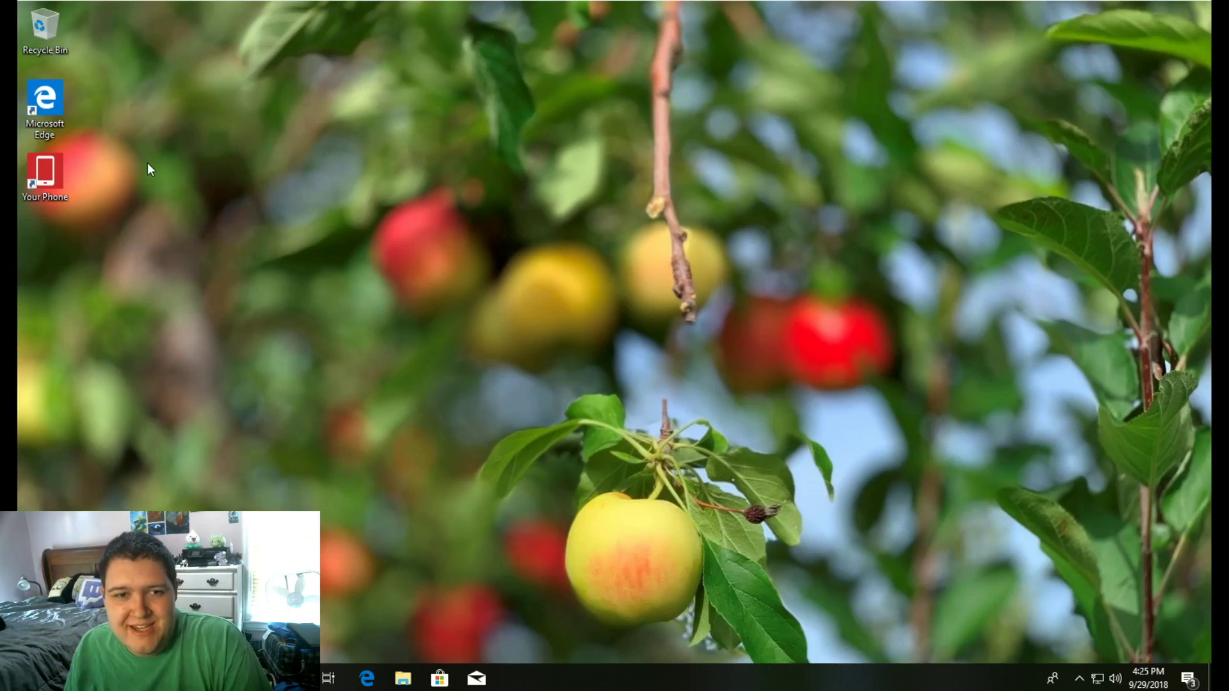
- Launch the Your Phone app from its desktop icon
double_click(63, 161)
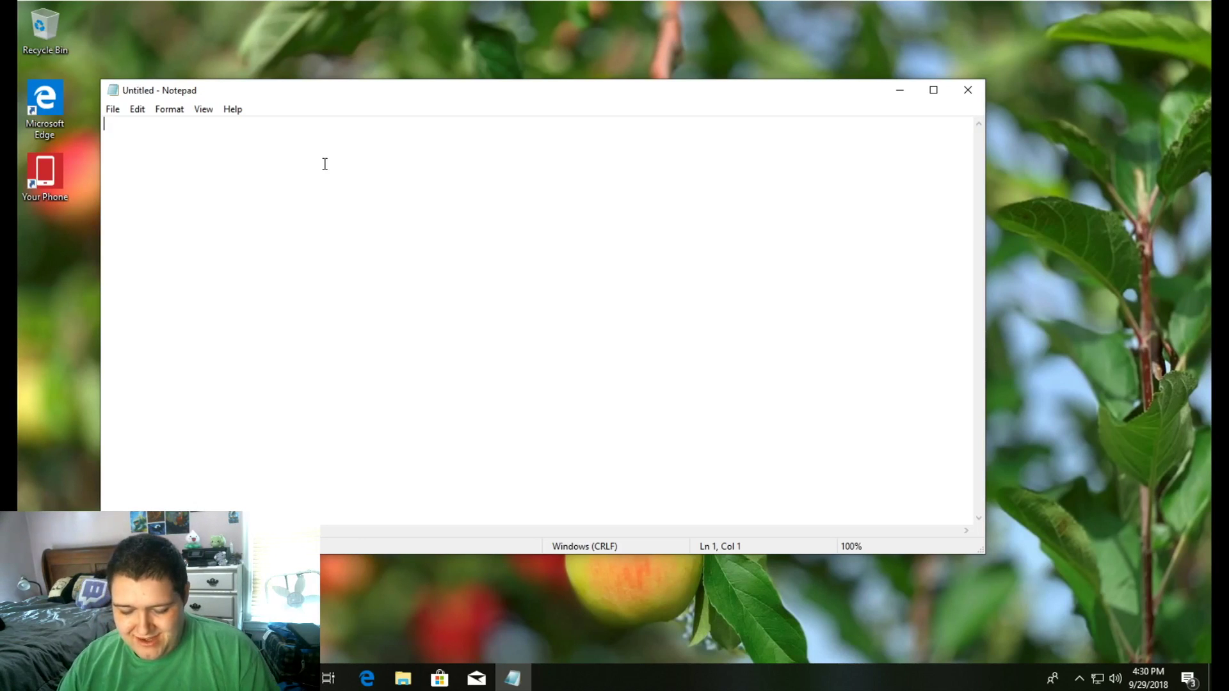
- Bring up the Start menu app list
key(super)
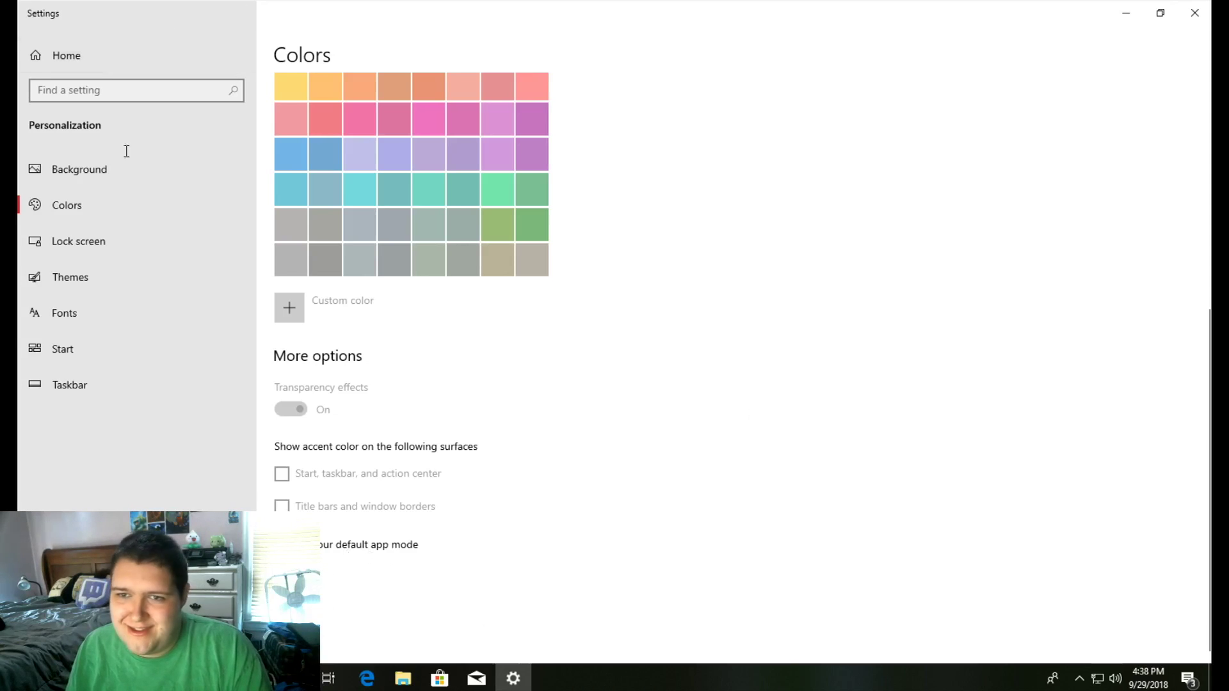
click(77, 206)
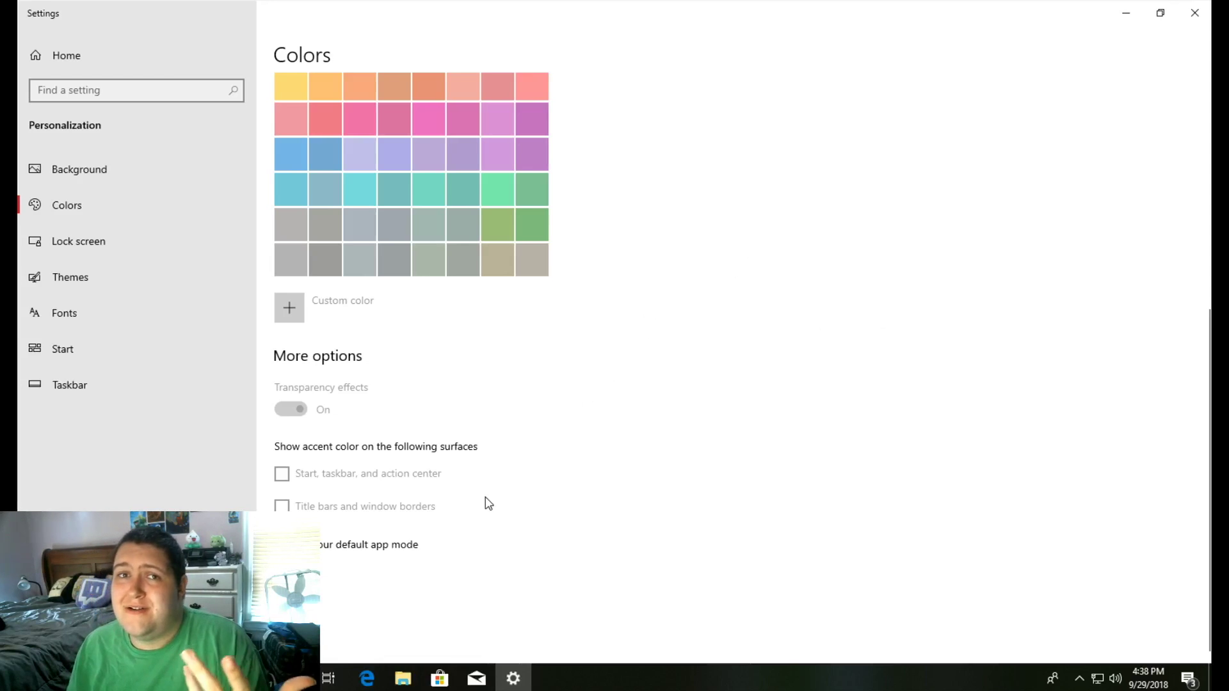
- Open File Explorer at Quick access, close it again, then dismiss the Settings window
click(402, 679)
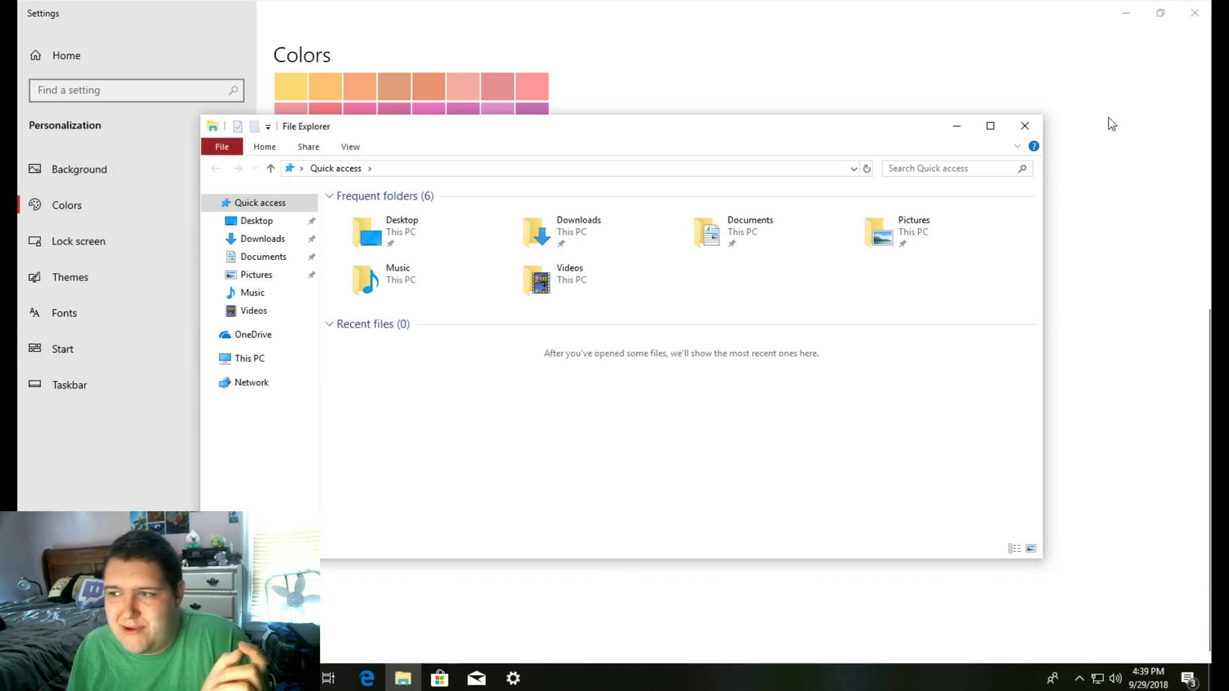
click(1026, 129)
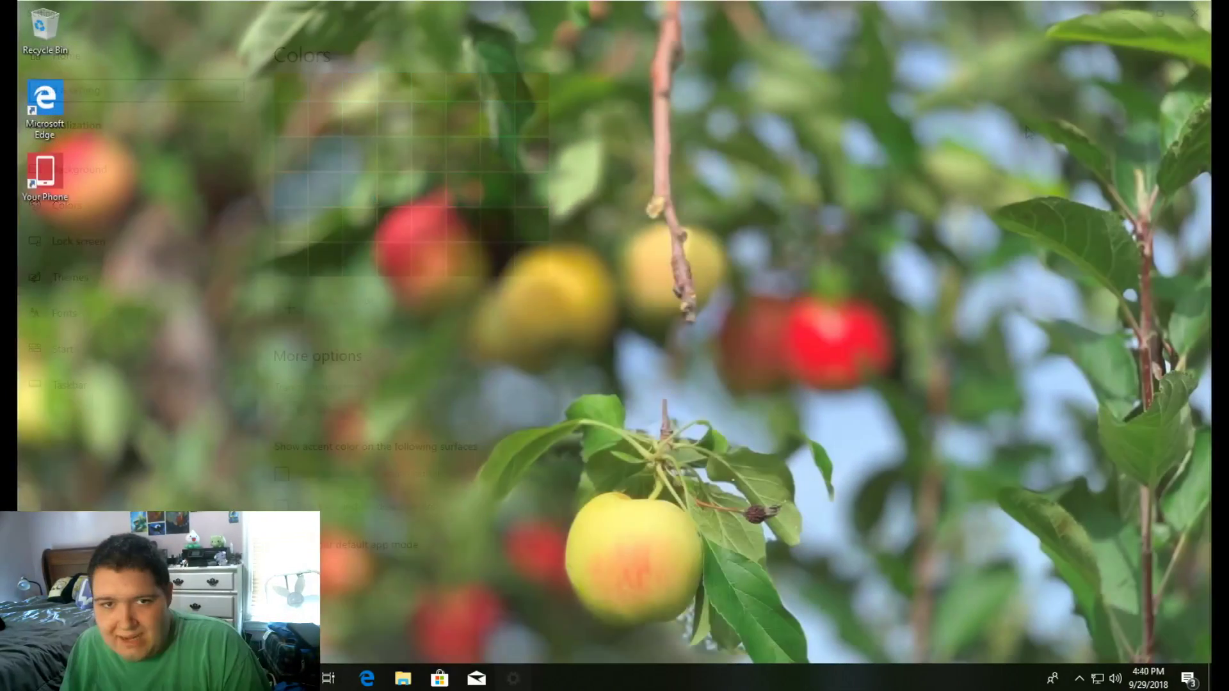
key(super)
- Scroll the Start app list down to G and launch the Game bar overlay
scroll(160, 416, down, 5)
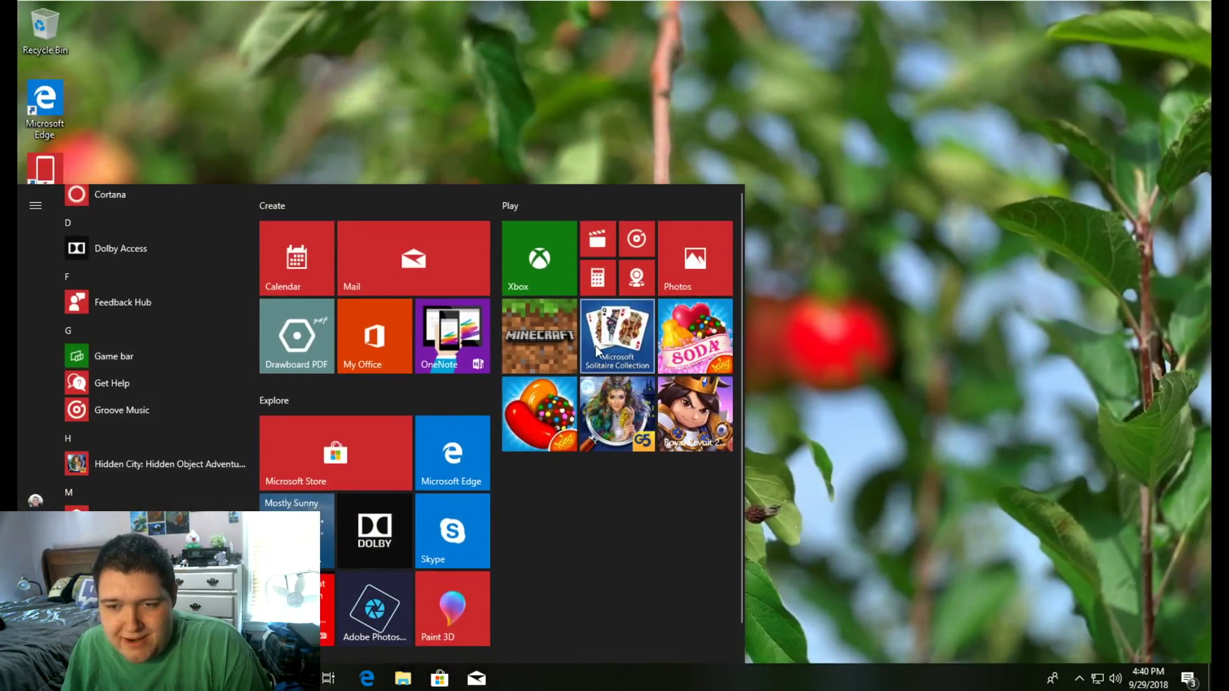
click(131, 359)
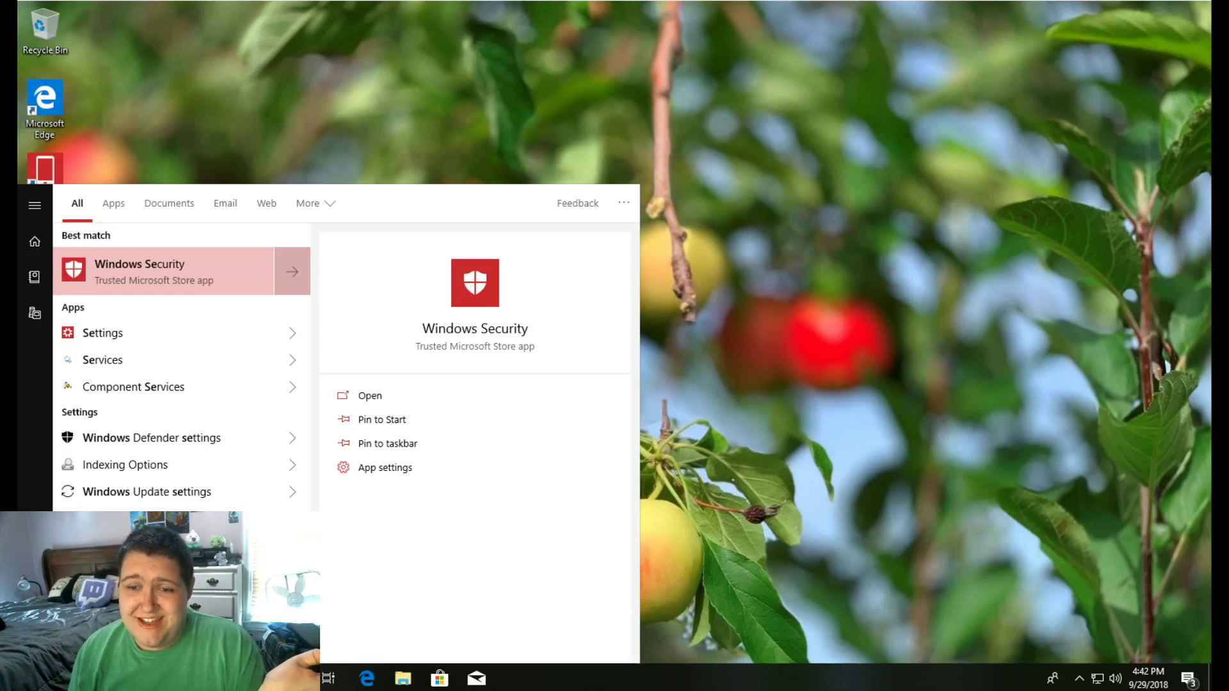
- Open Windows Security from the best-match search result
click(134, 272)
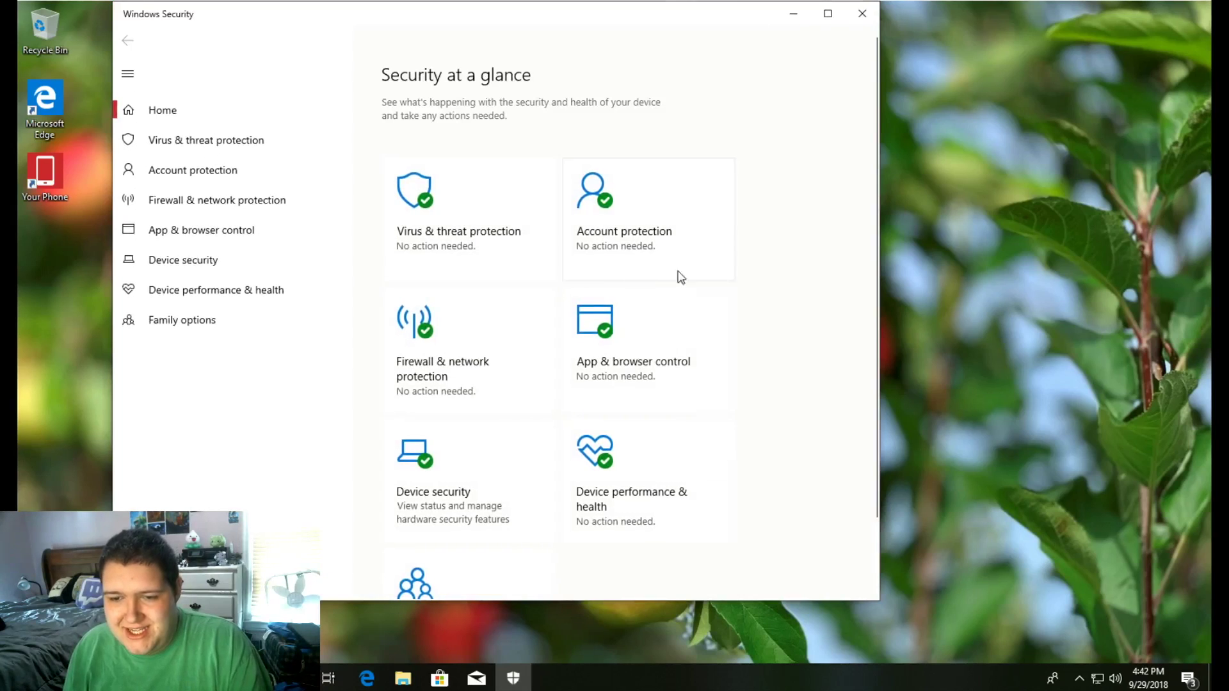
- Scroll down the Windows Security home page to Family options and back to the top
scroll(666, 288, down, 2)
scroll(672, 310, up, 2)
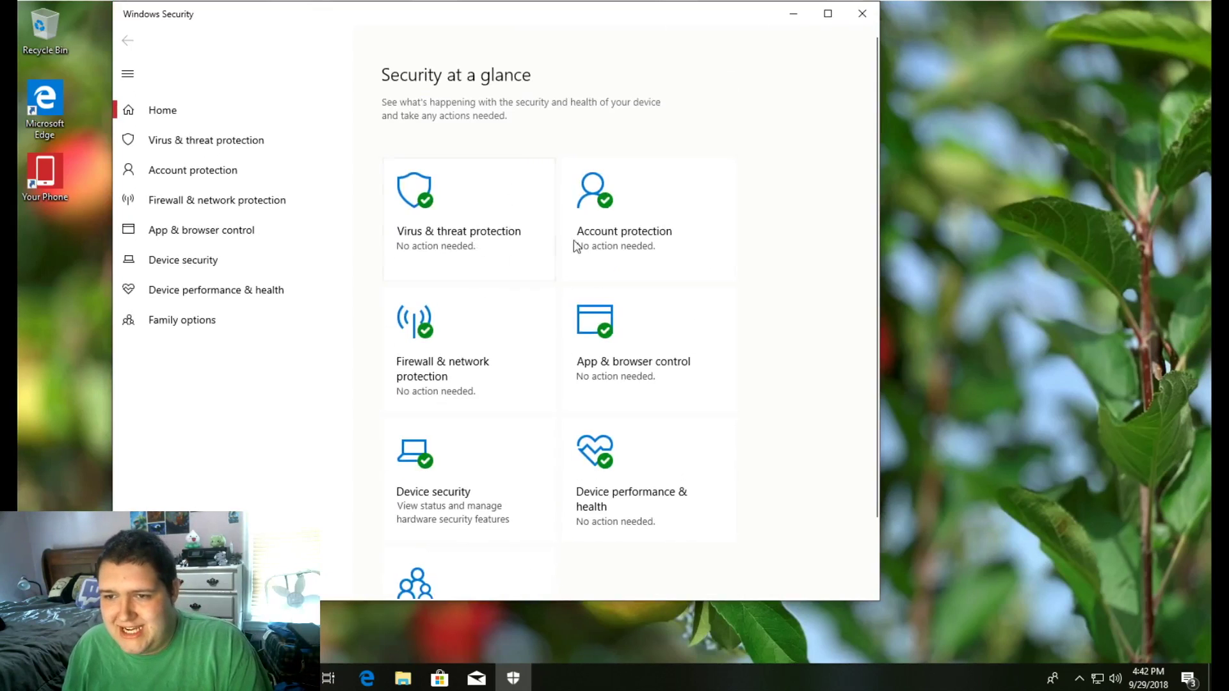
scroll(801, 279, down, 2)
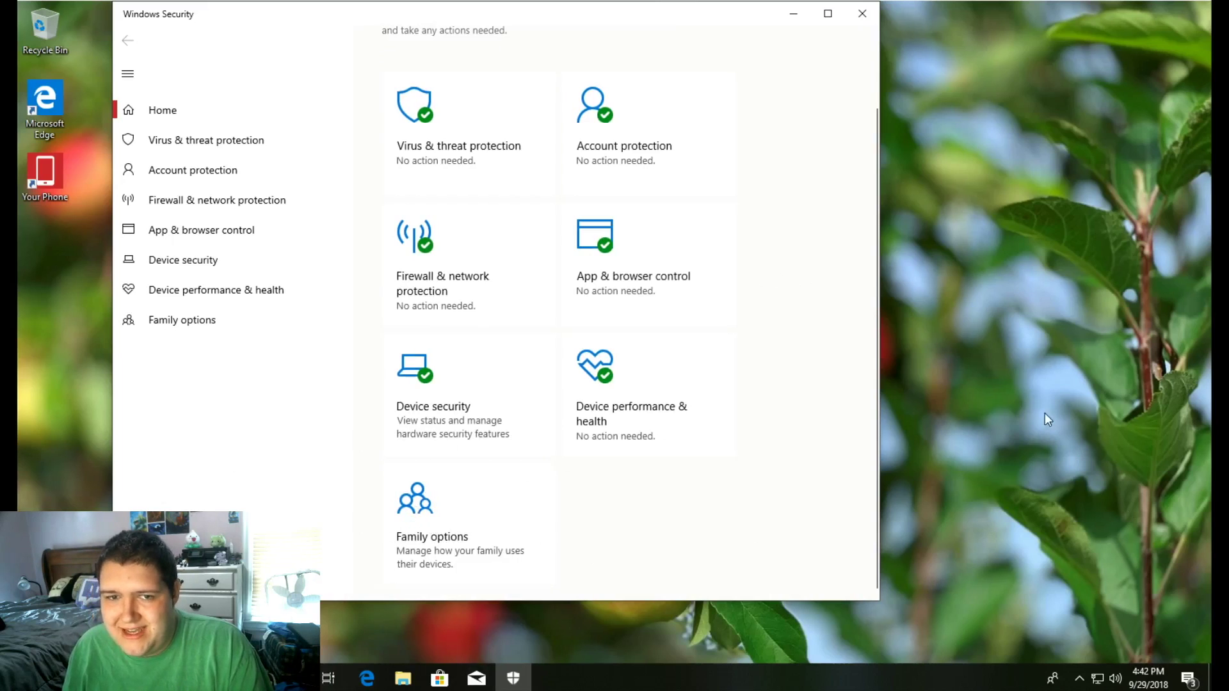
scroll(704, 358, up, 2)
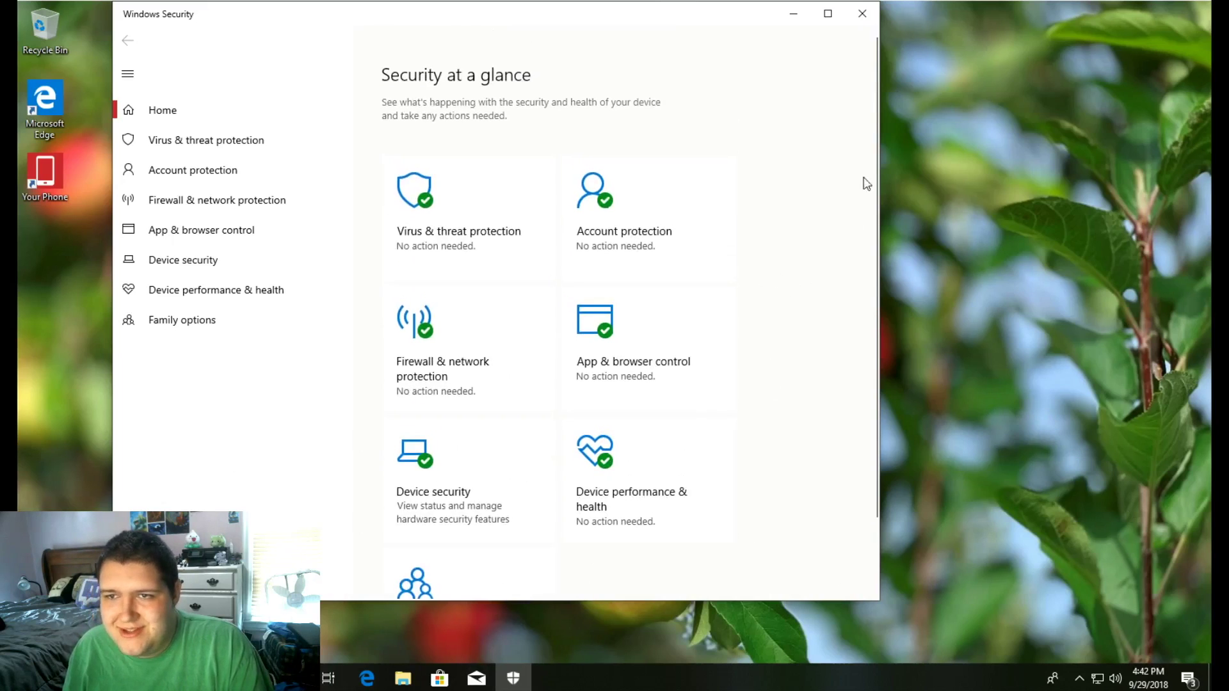
- Close Windows Security to reveal the Windows Update settings page
click(863, 13)
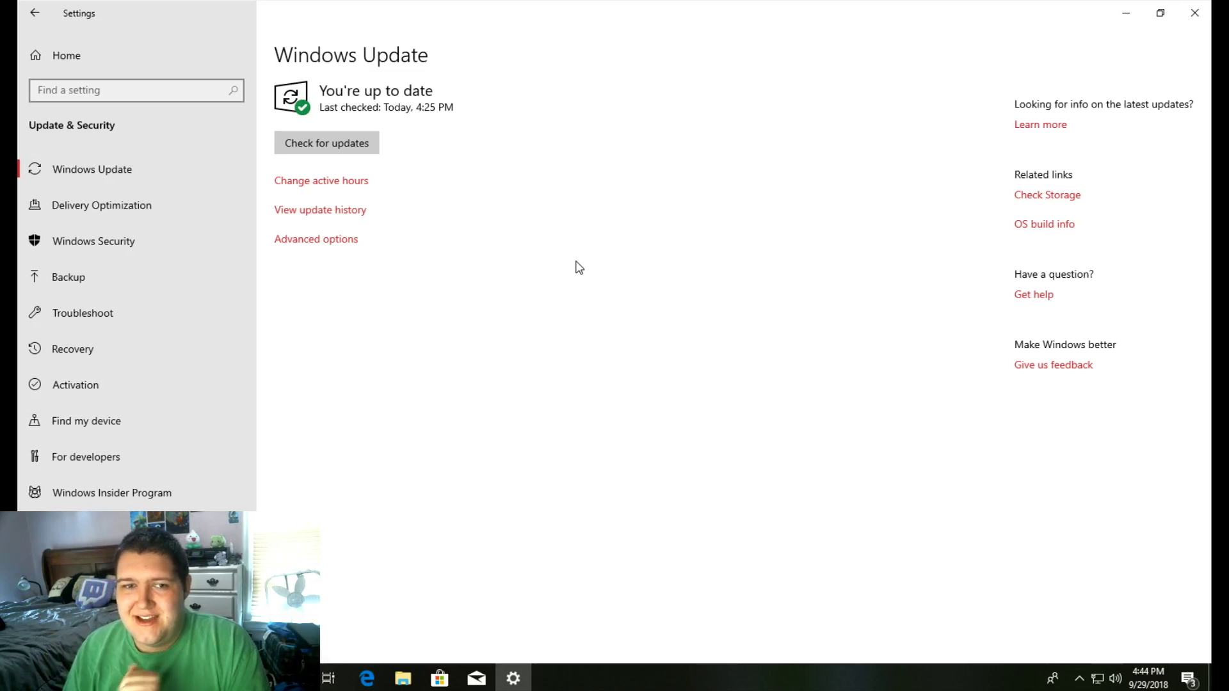
- Under Delivery Optimization, select 'PCs on my local network, and PCs on the Internet'
click(225, 205)
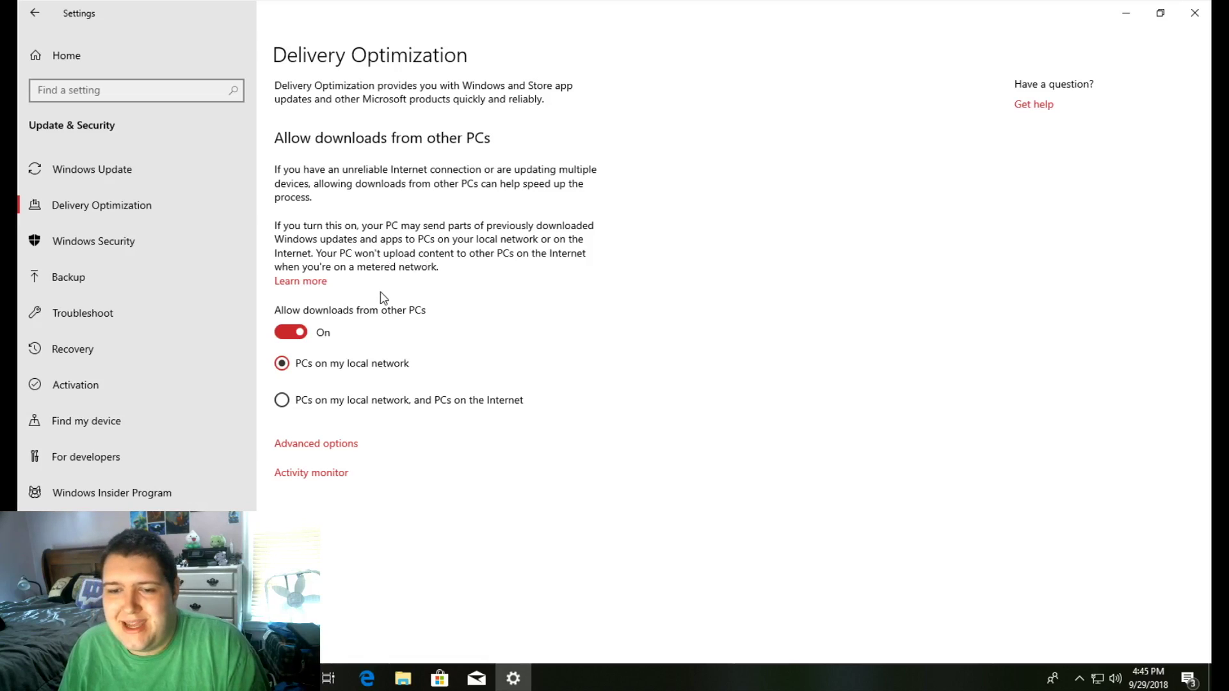
click(477, 405)
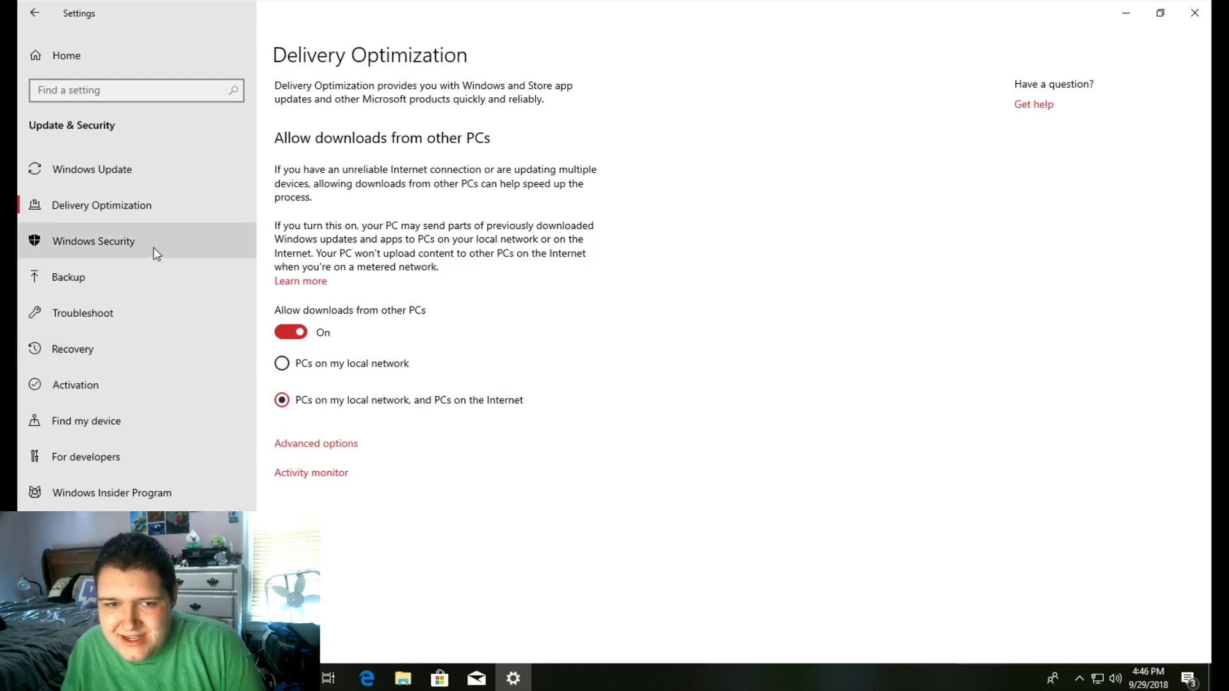
- View the Delivery Optimization advanced options with the bandwidth limit sliders
click(328, 451)
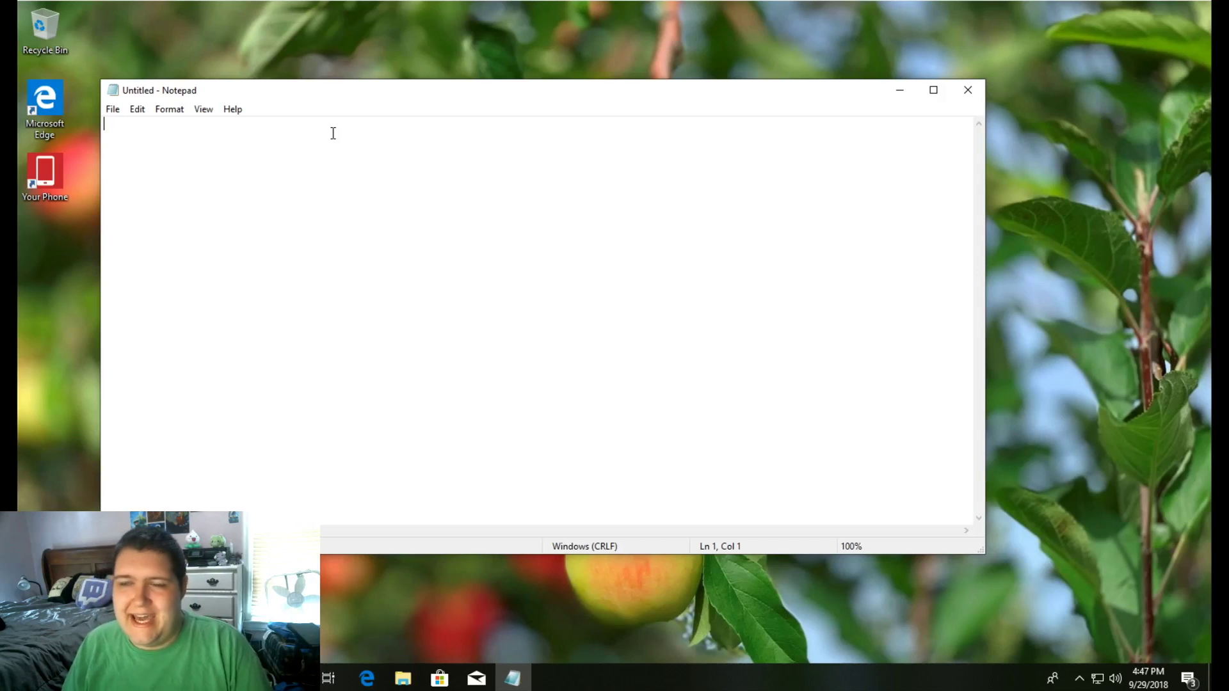
- Browse Notepad's menus, including word wrap and font options, then dismiss them without choosing anything
click(171, 111)
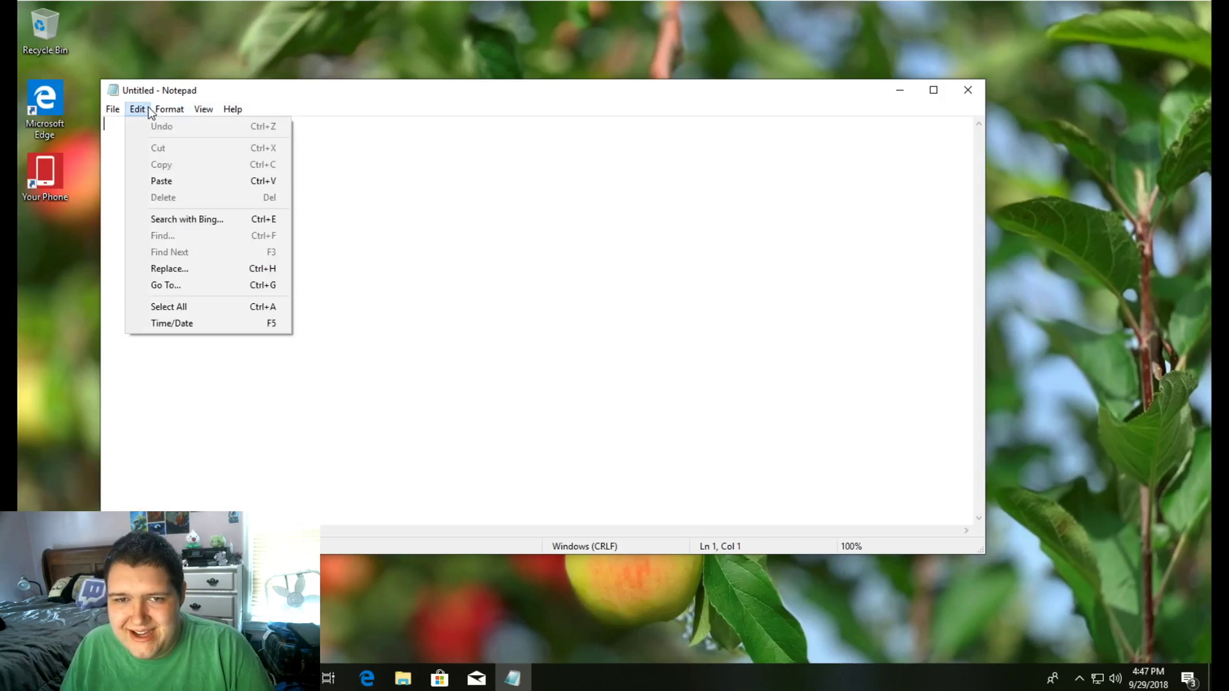
mouse_move(111, 112)
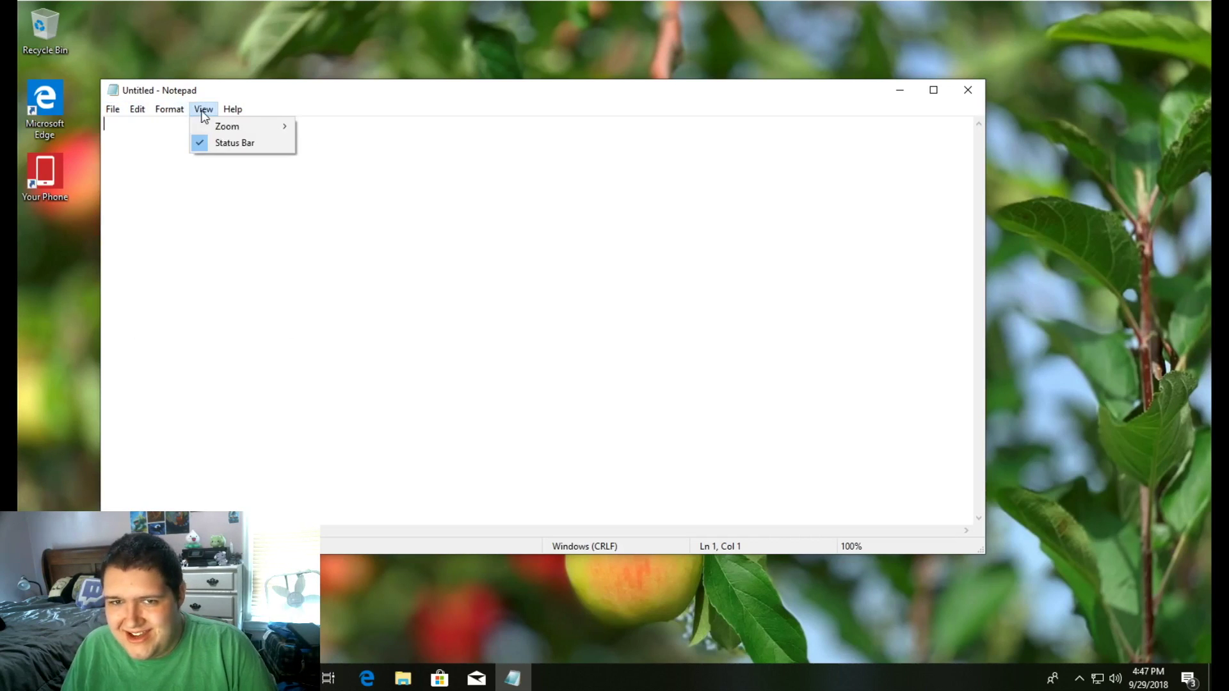
mouse_move(232, 111)
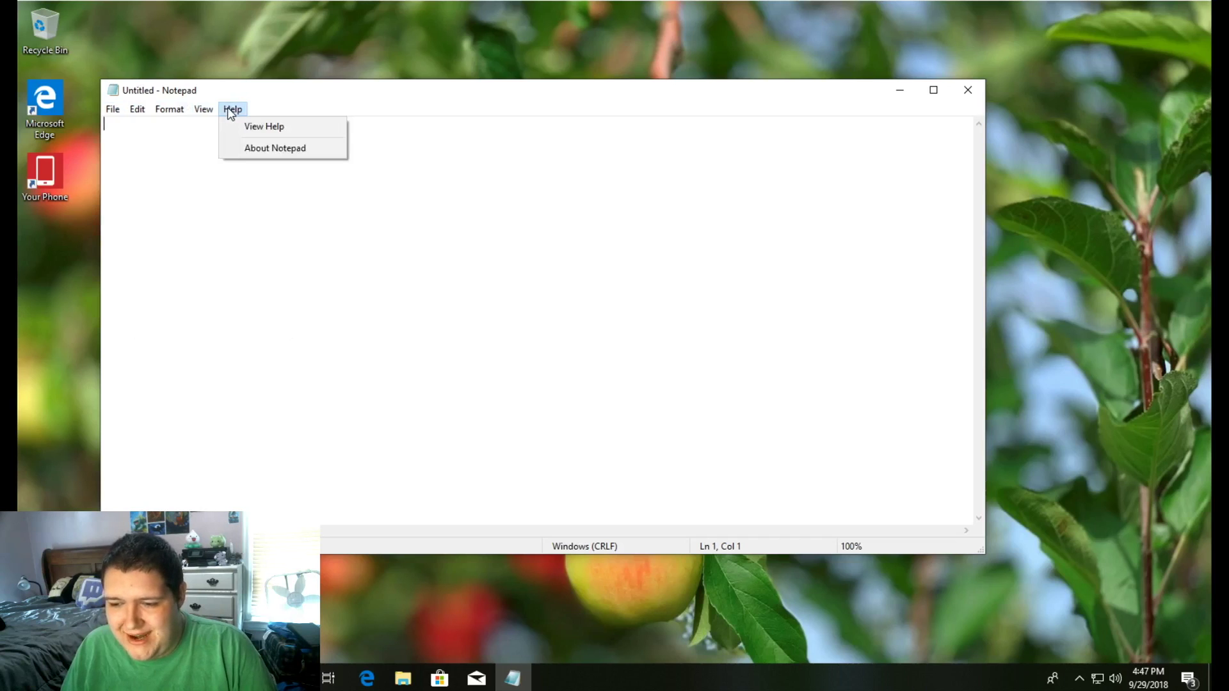
click(546, 202)
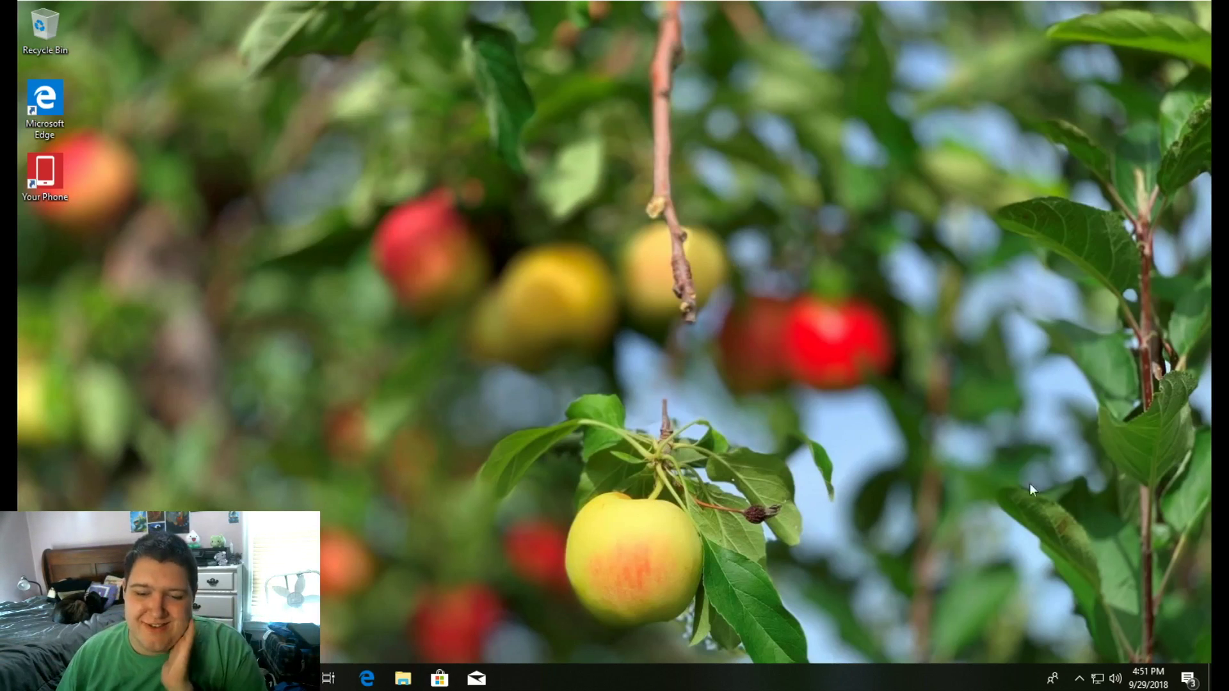
- Open File Explorer to This PC and select the Local Disk (C:) drive
click(401, 680)
click(249, 358)
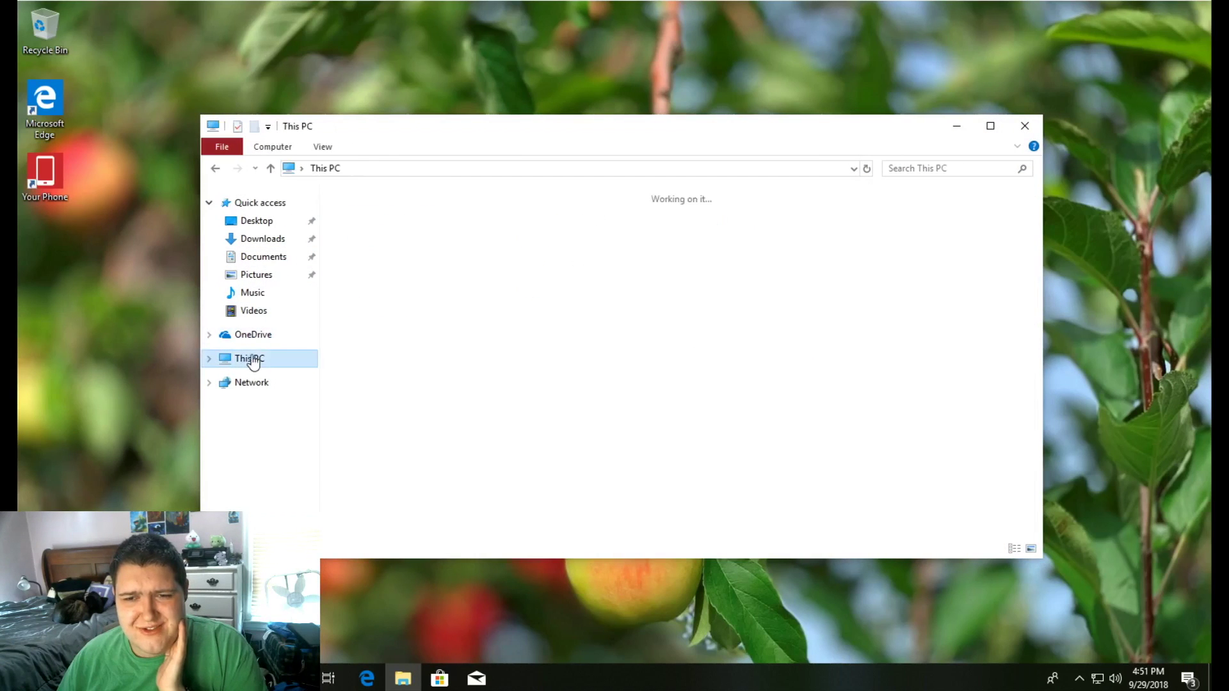
click(442, 368)
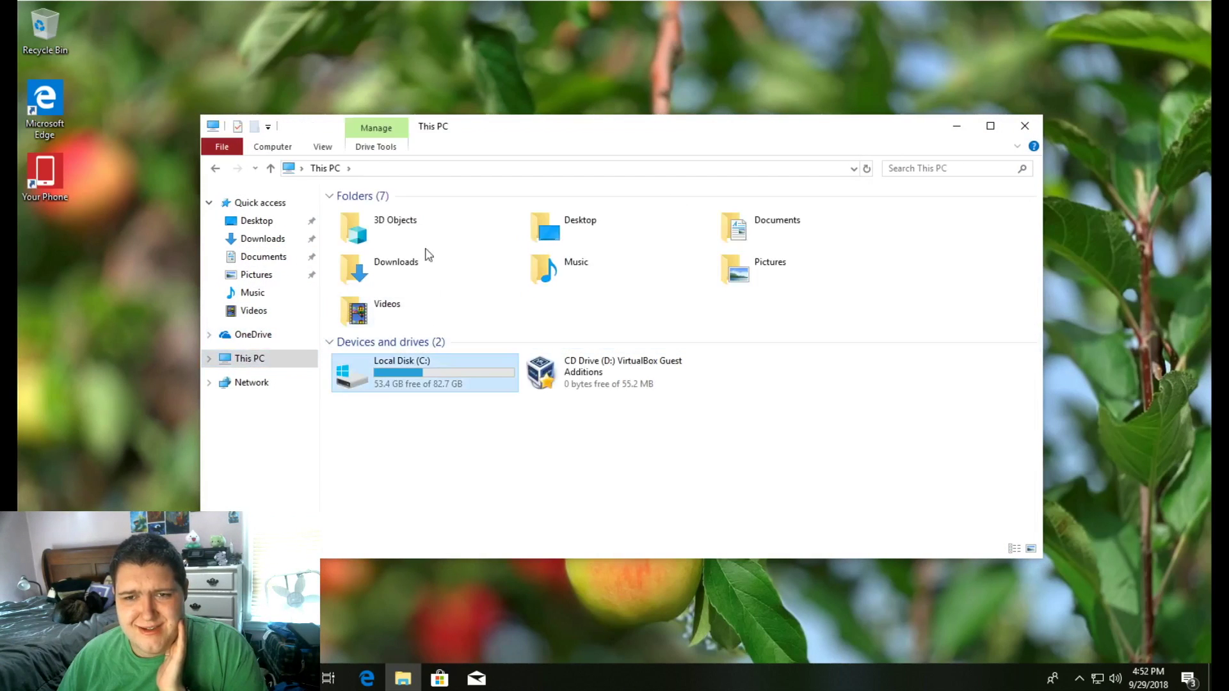
- Run Disk Cleanup on drive C: from Drive Tools and include system files in the scan
click(388, 148)
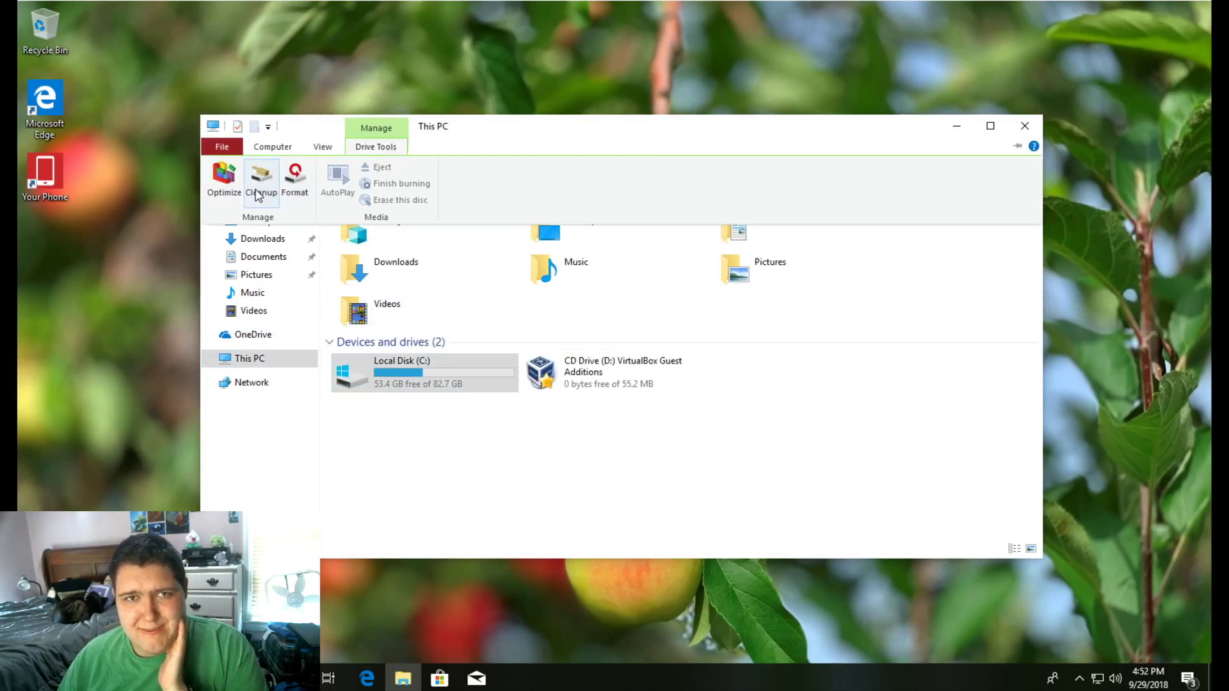
click(410, 228)
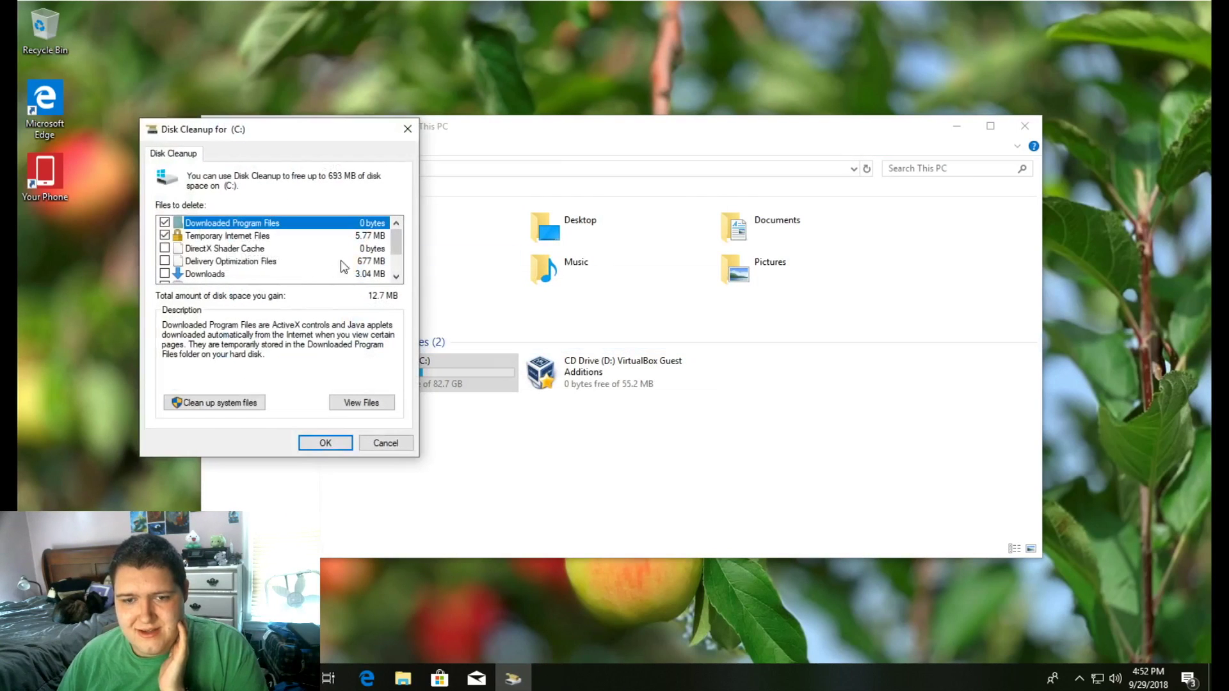
scroll(350, 263, down, 1)
scroll(348, 258, up, 1)
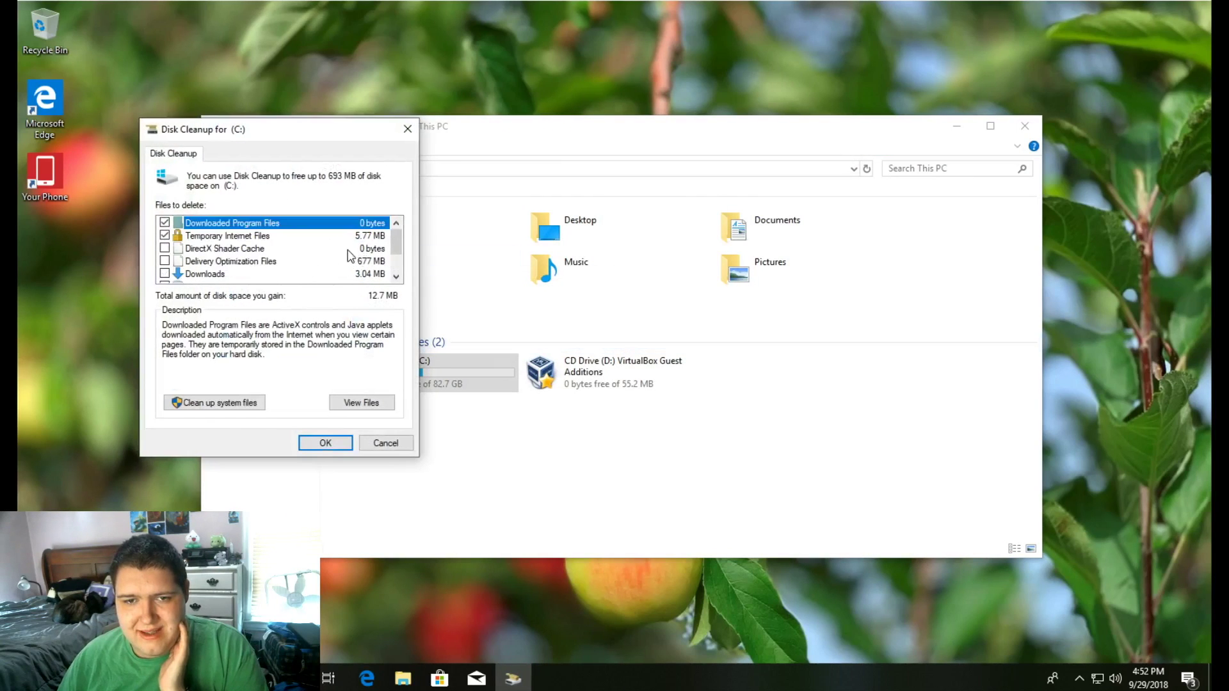
scroll(261, 269, down, 1)
click(226, 402)
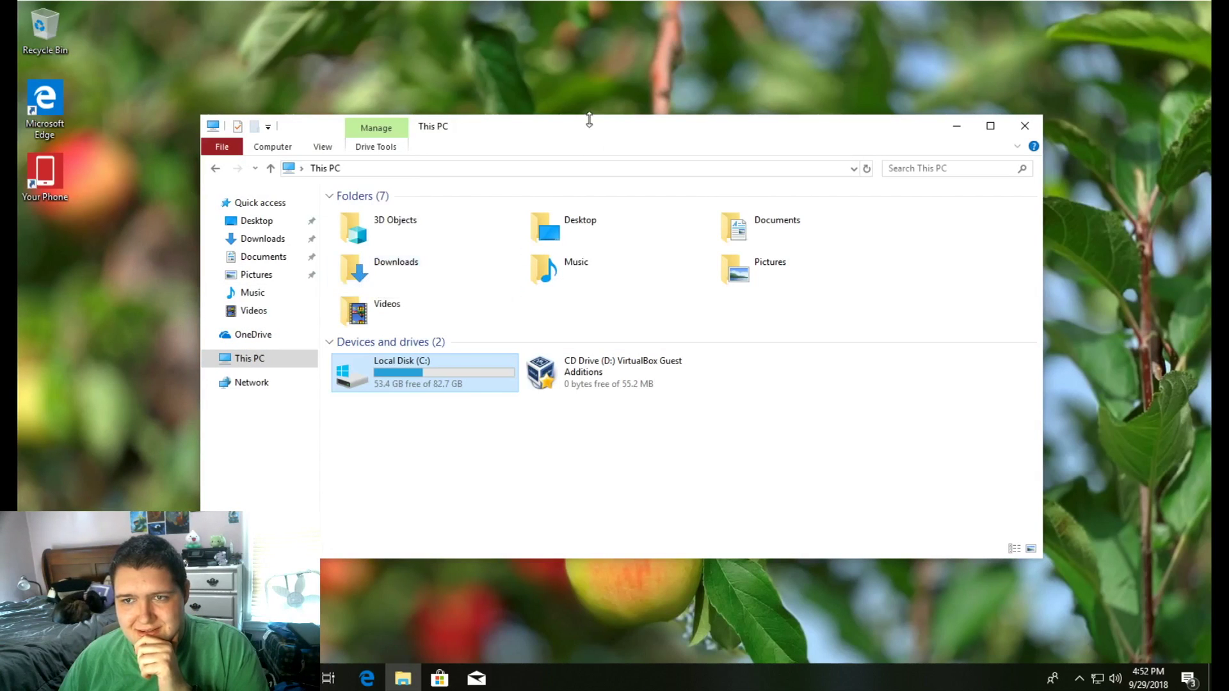
drag(587, 132, 563, 105)
click(352, 120)
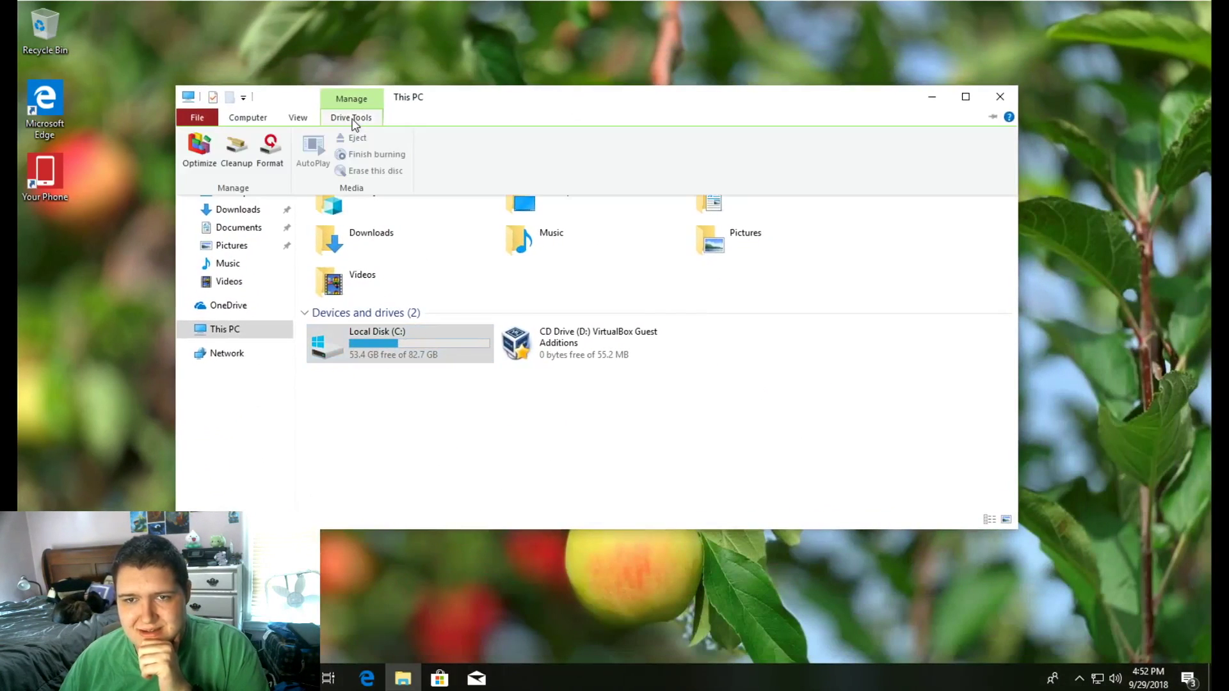
click(233, 164)
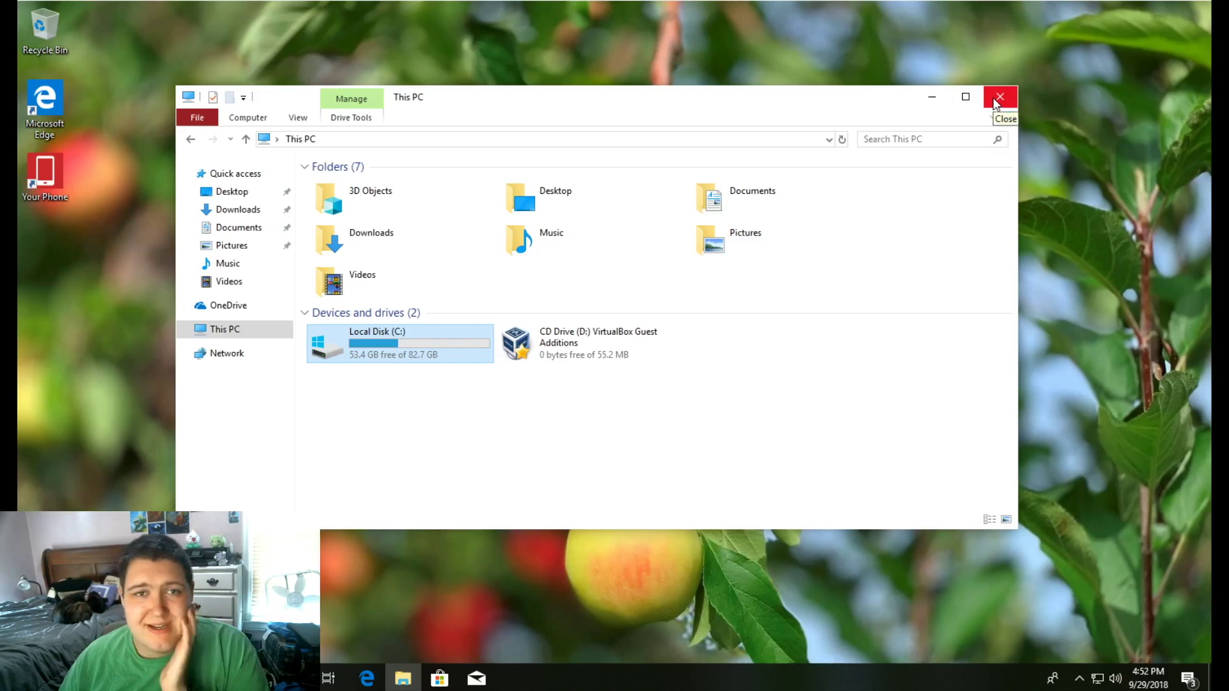
drag(781, 104, 817, 110)
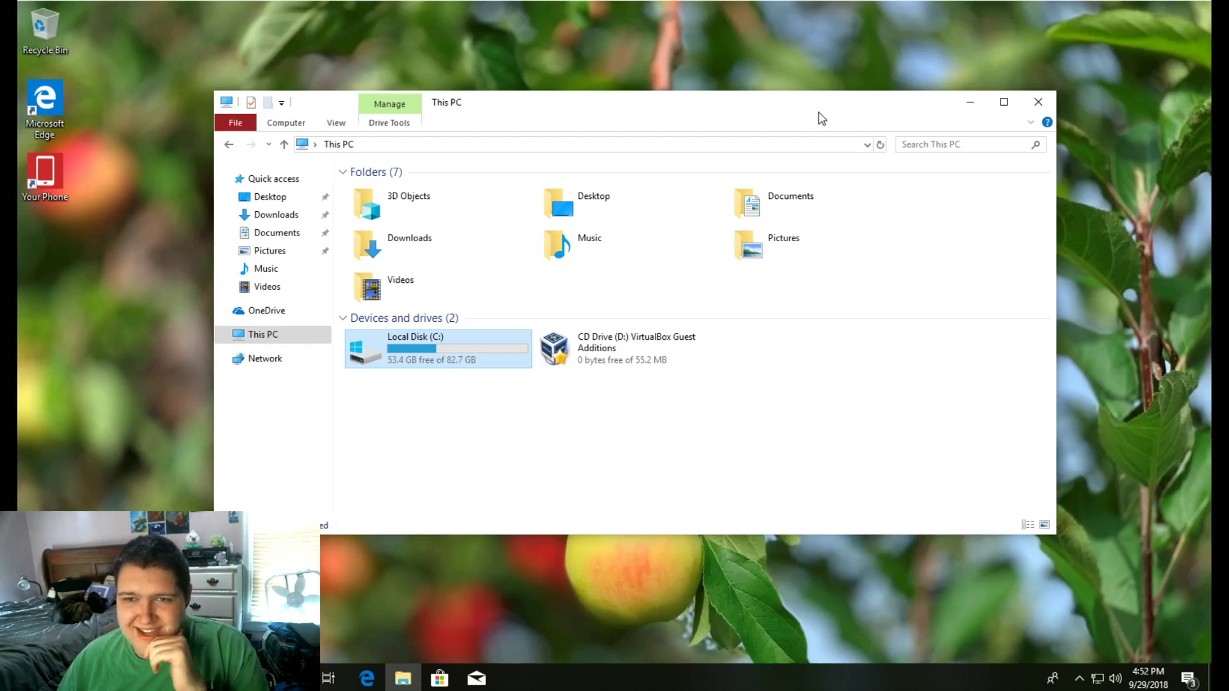
drag(817, 115, 802, 121)
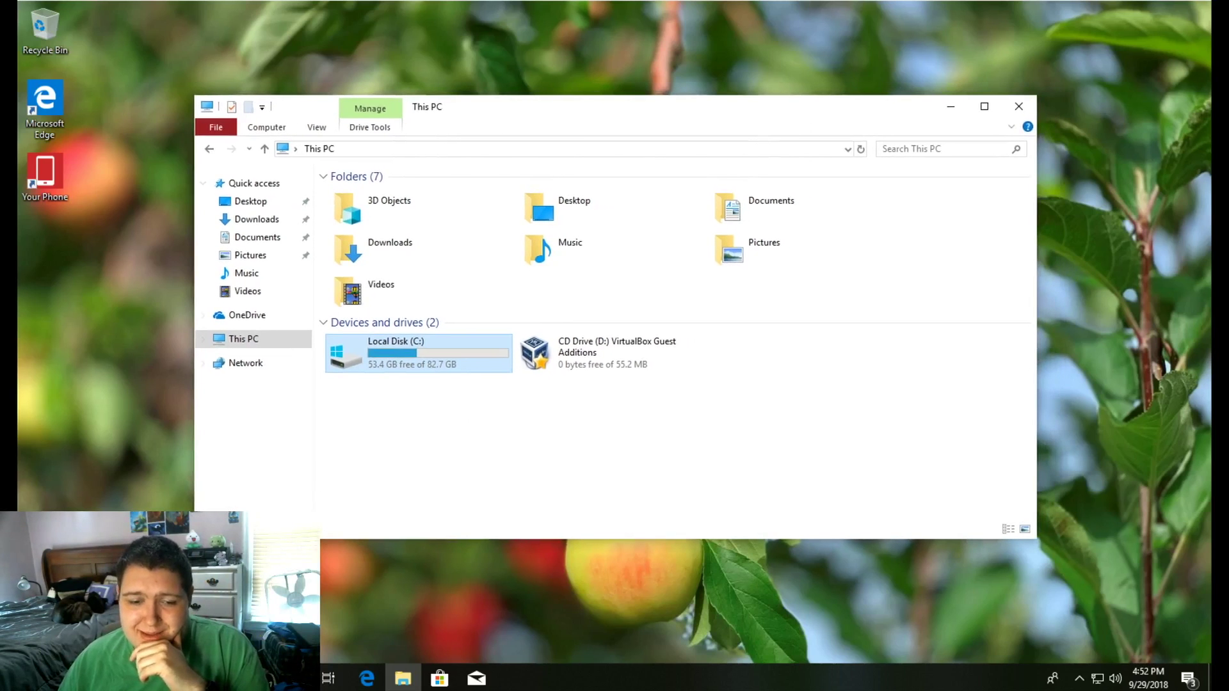
- Search the Start menu for 'paint', finding Paint as best match, then dismiss the search
key(super)
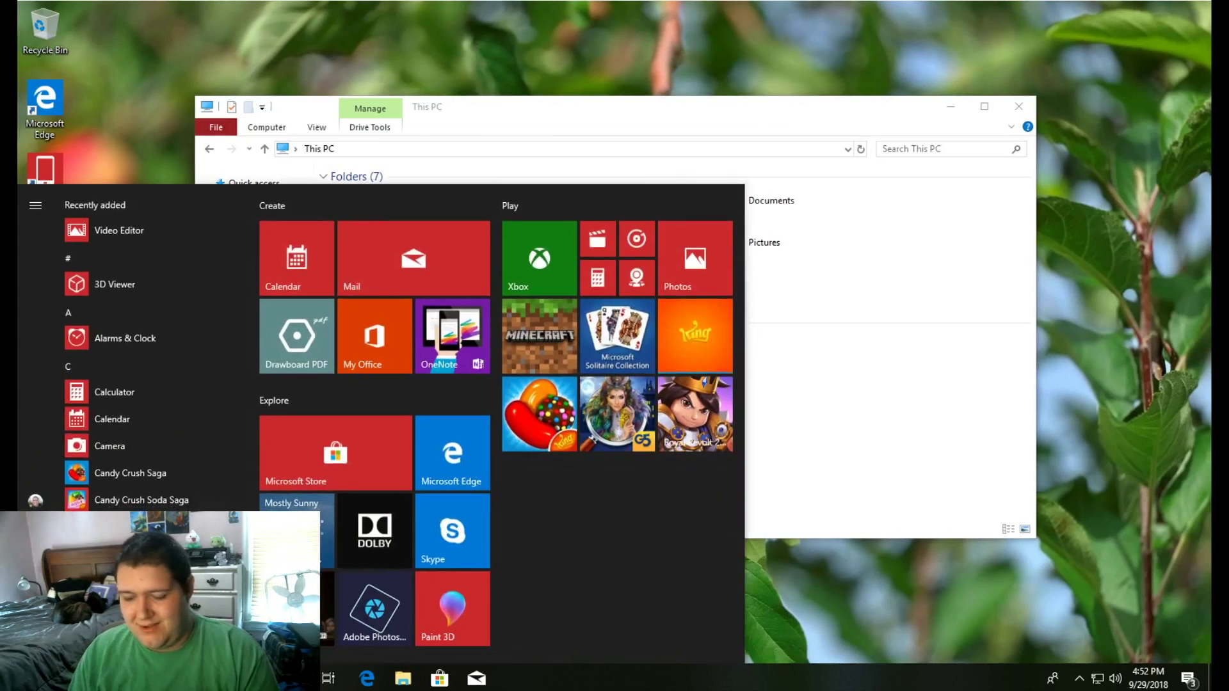
text(paint)
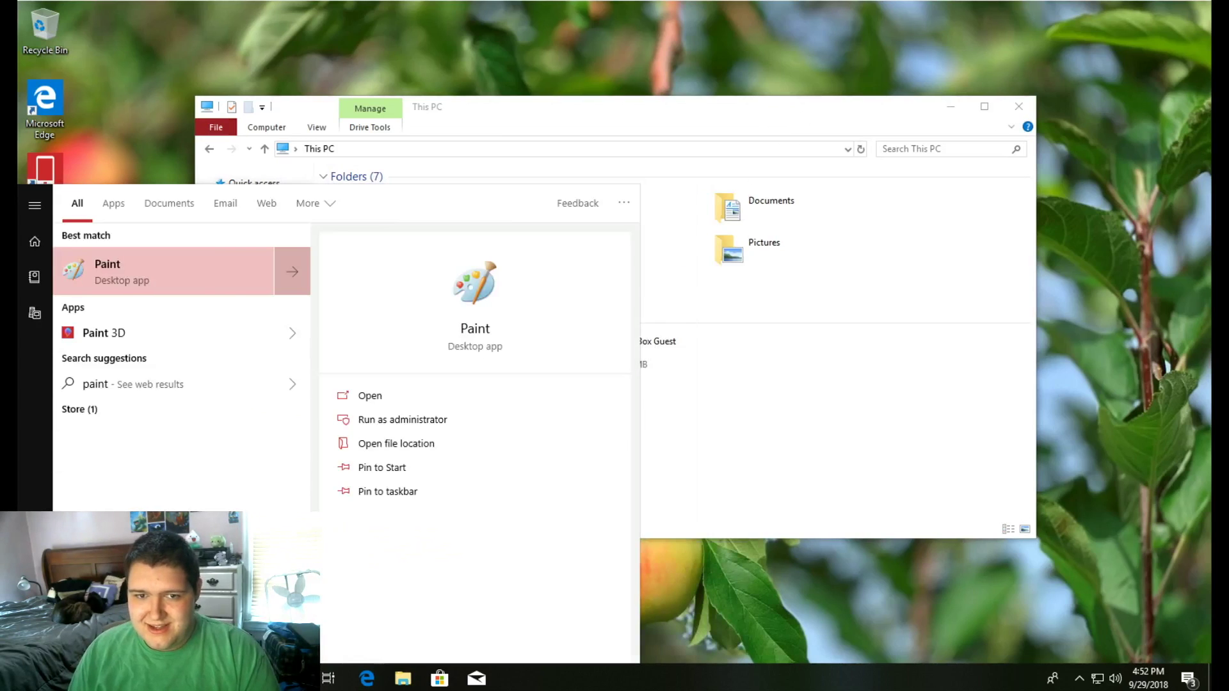
key(Escape)
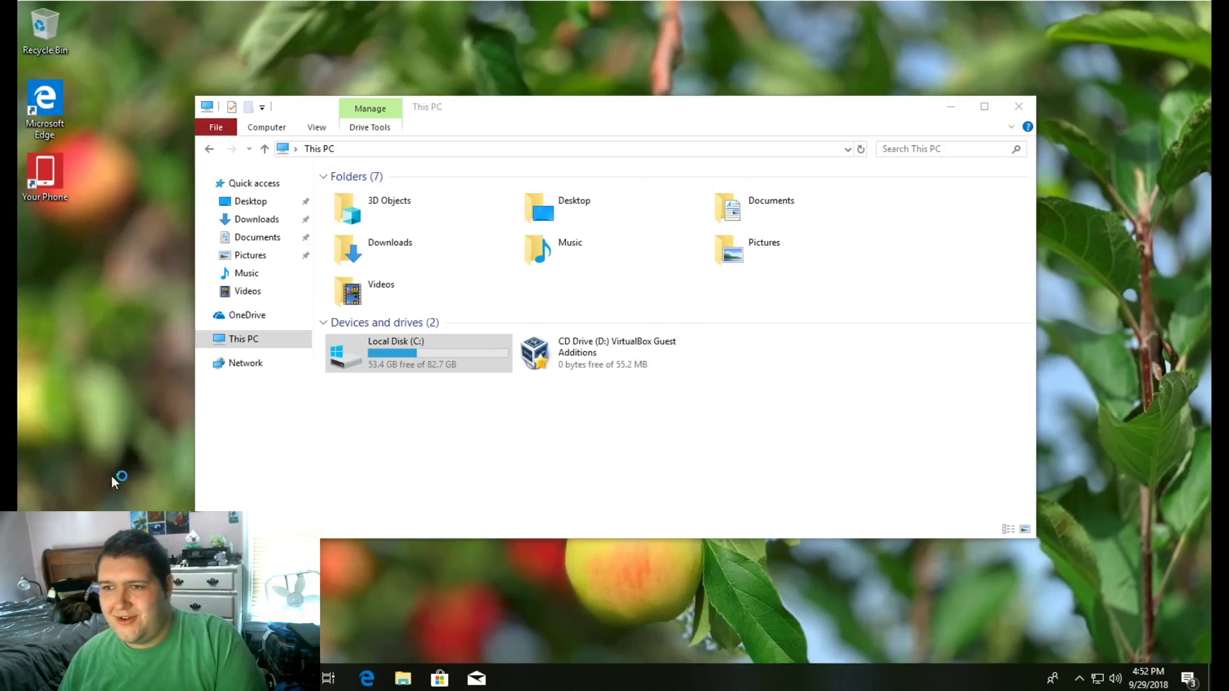